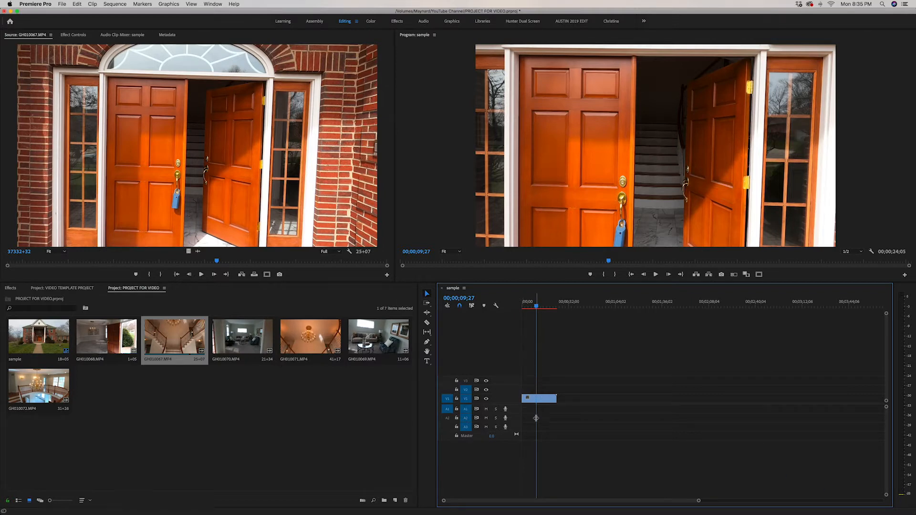
- Try speeding up the house exterior clip in the timeline to 159%
left_click(541, 400)
right_click(541, 400)
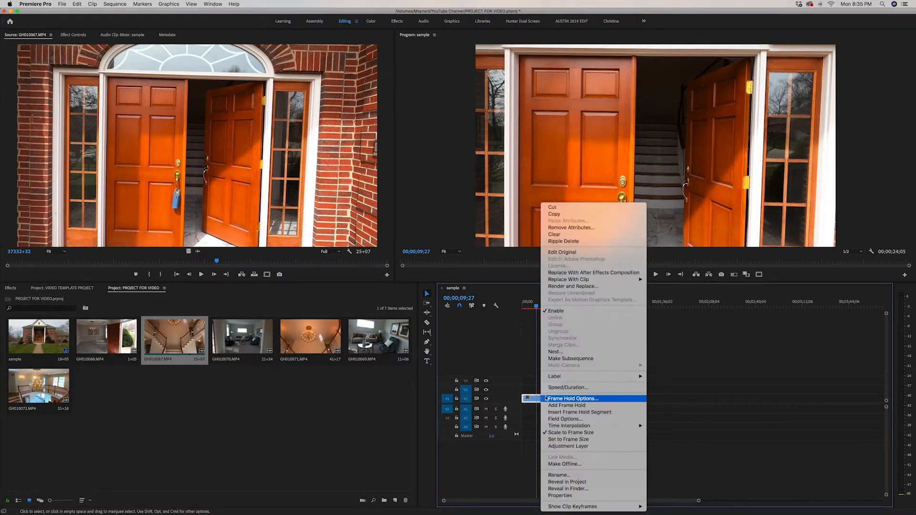
left_click(568, 390)
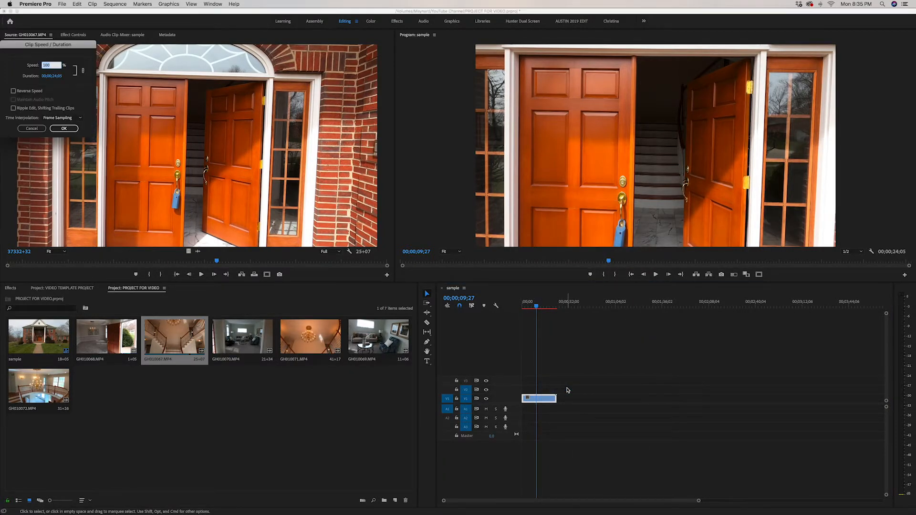
type("159")
key("Return")
key("Home")
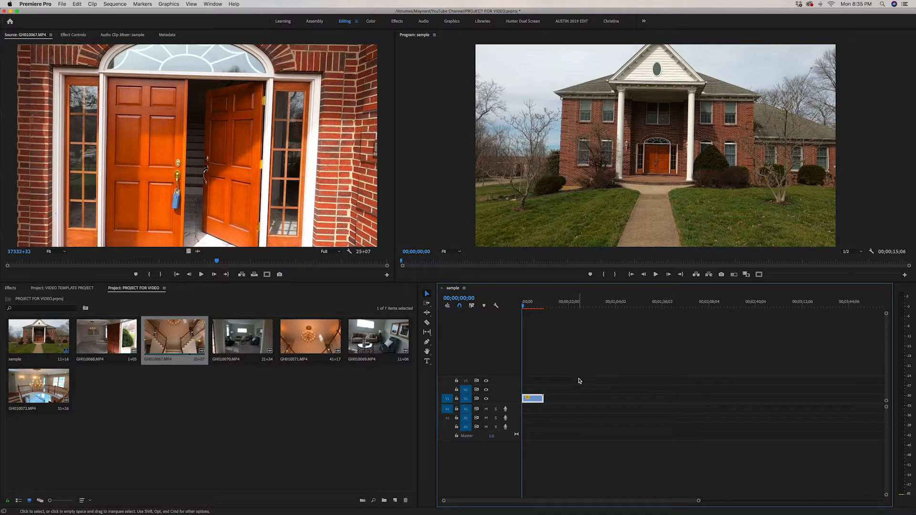
key("backslash")
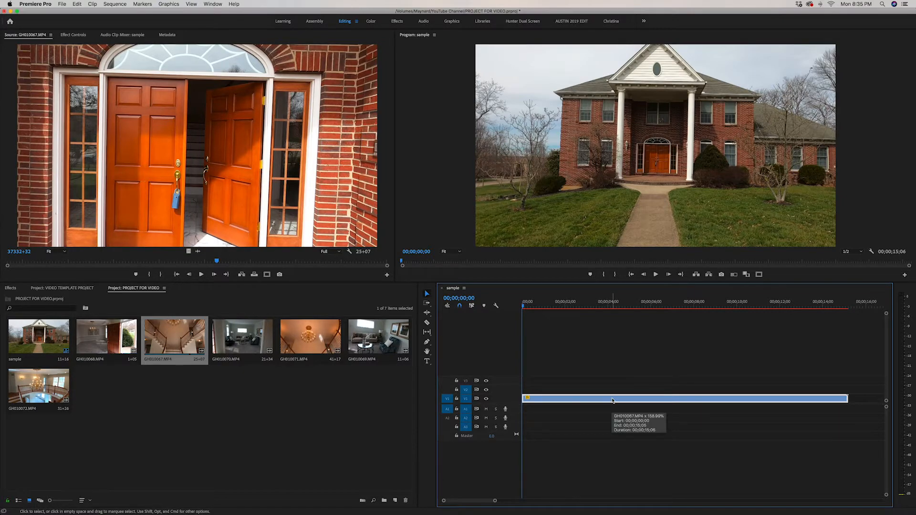
- Play the sequence from its start to judge the walking pace toward the front door
key("space")
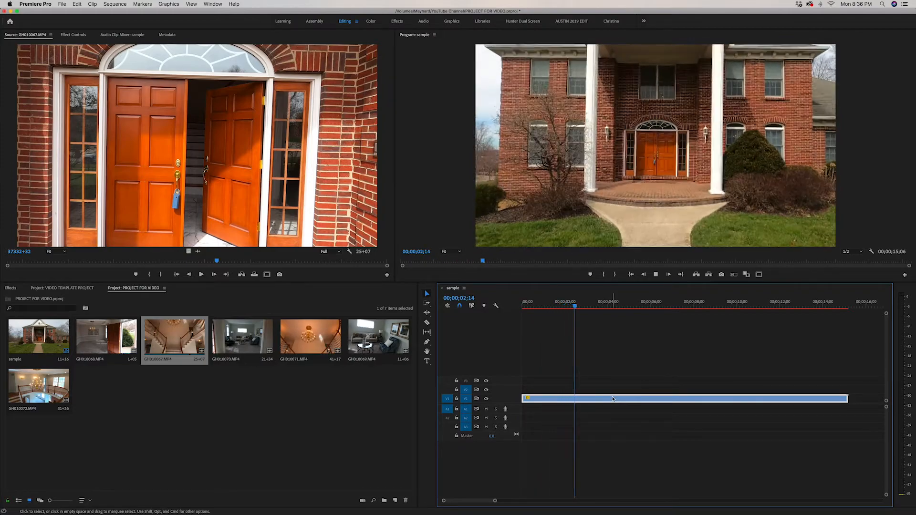
key("space")
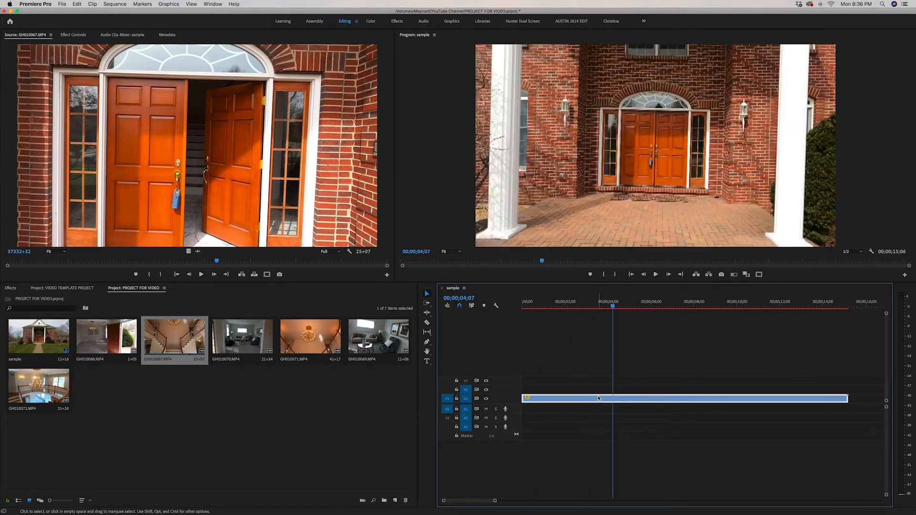
key("Home")
key("space")
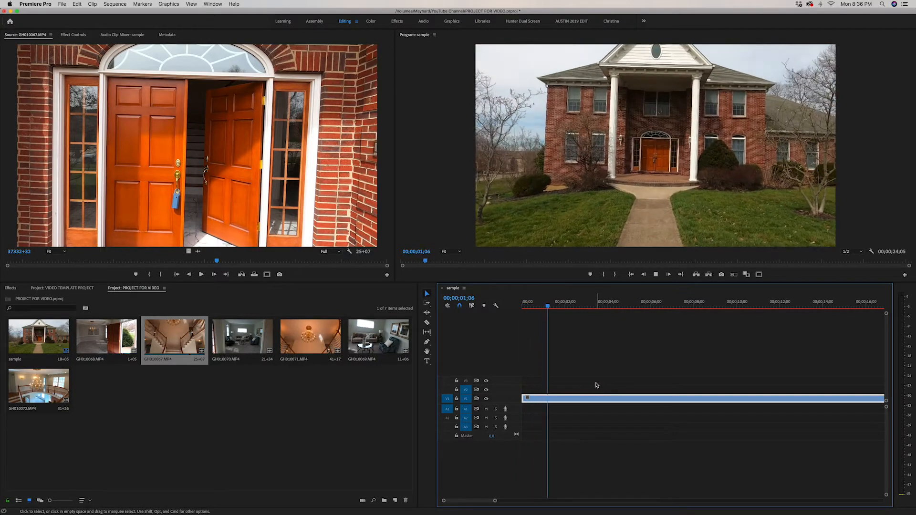
- Set the speed of the house exterior clip to 180%
right_click(585, 402)
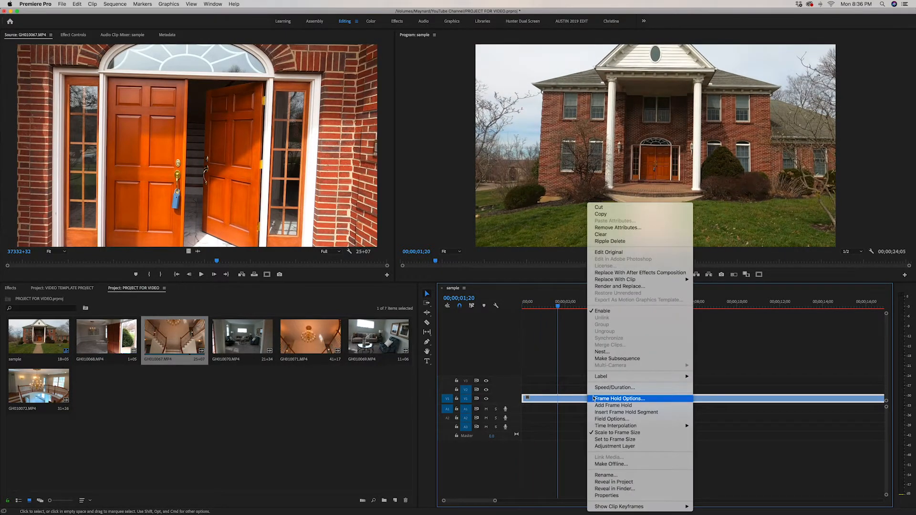
left_click(626, 388)
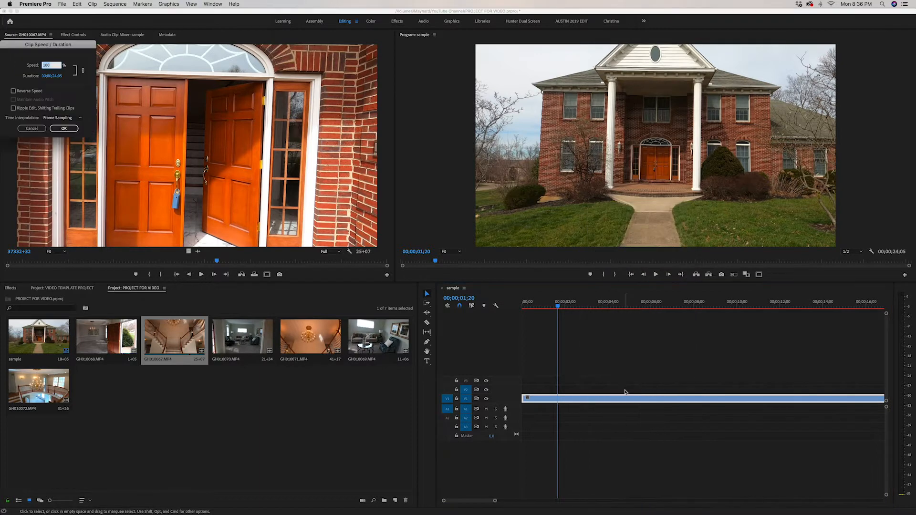
type("180")
key("Return")
- Trim the sped-up clip to start at the porch approach and end at 00;00;04;17, just past the staircase shot
key("Home")
key("space")
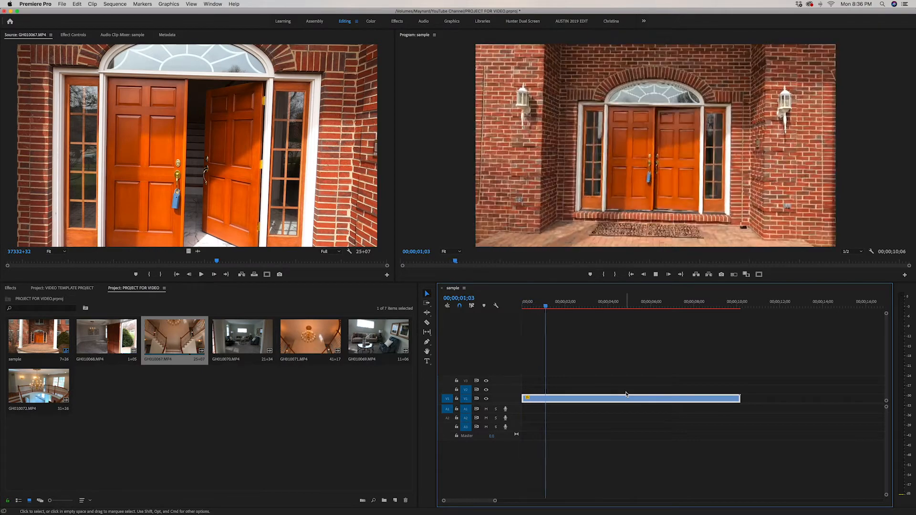
key("space")
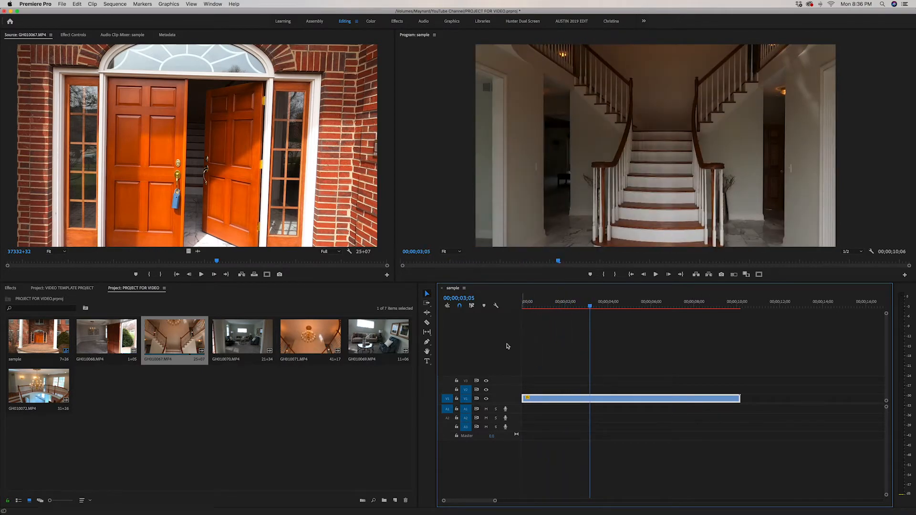
key("space")
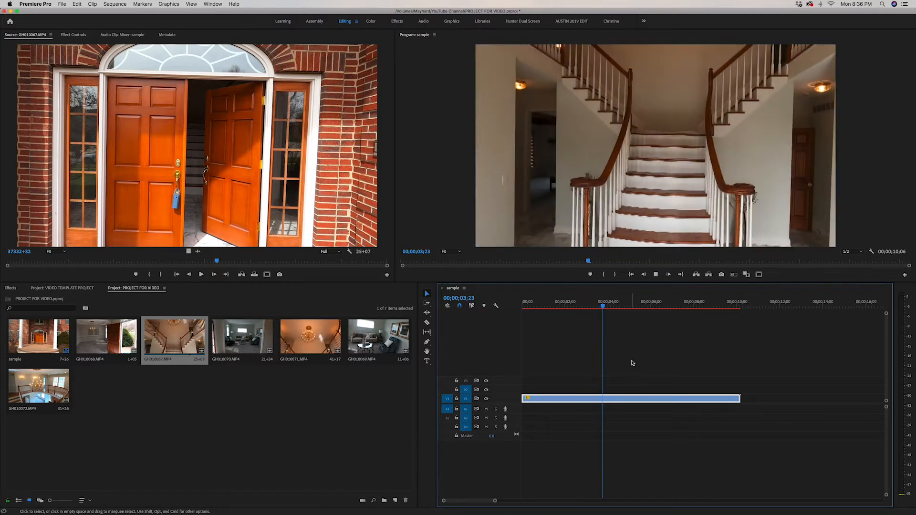
key("space")
key("w")
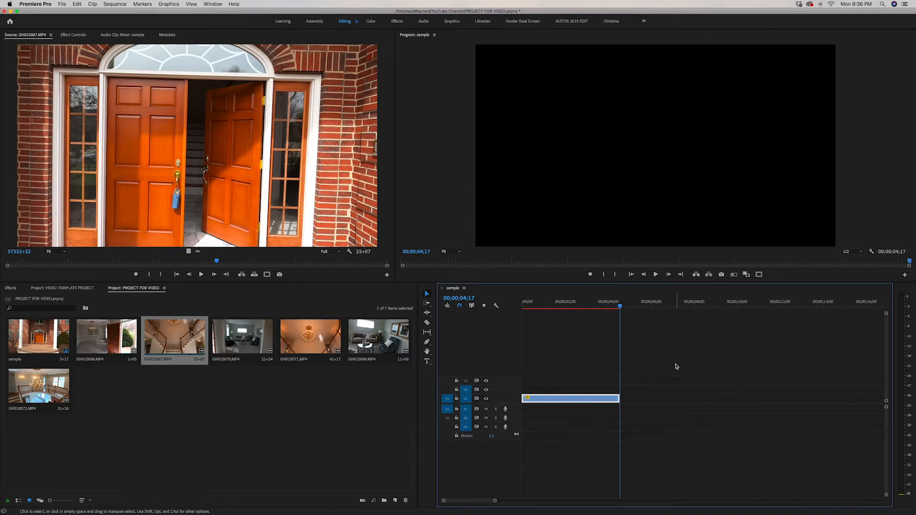
- Nest the trimmed clip under the suggested name Nested Sequence 06
right_click(562, 400)
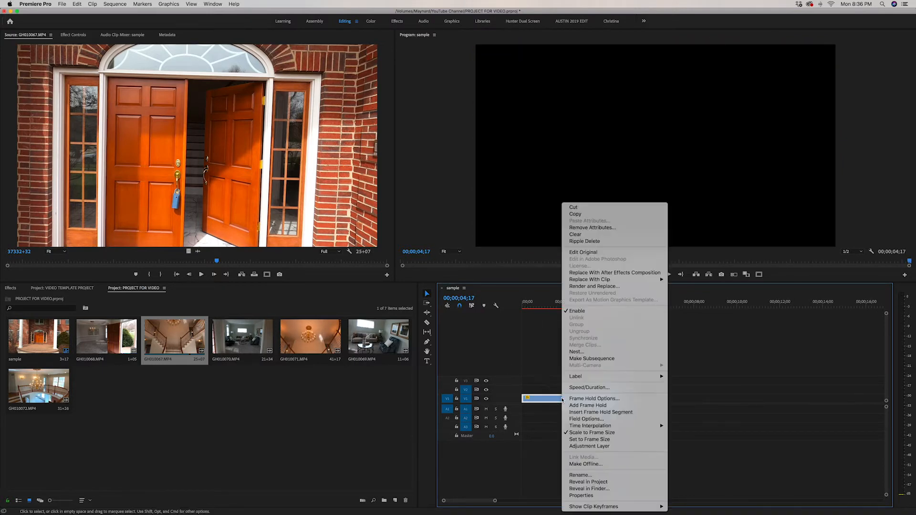
left_click(587, 352)
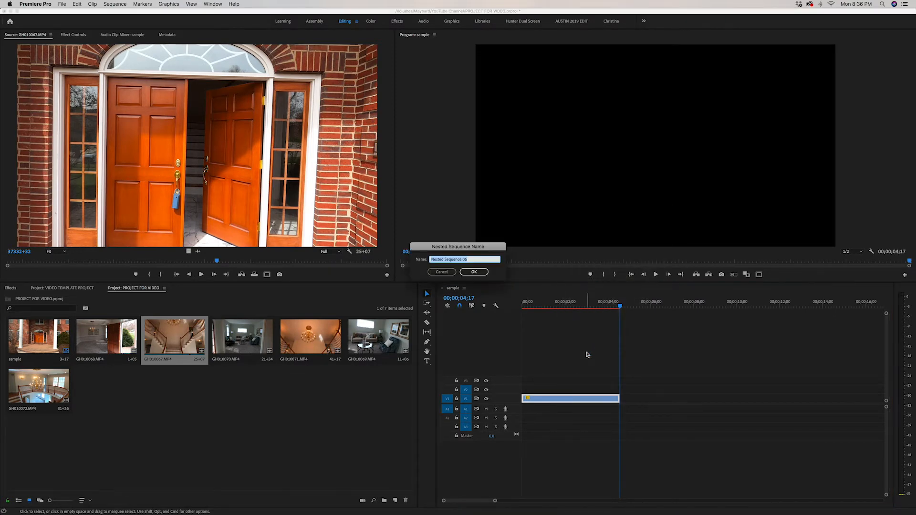
key("Return")
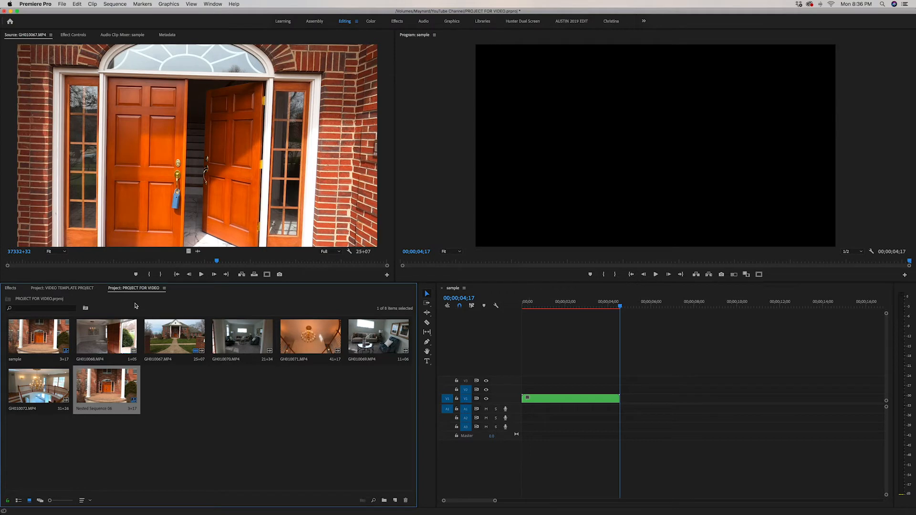
- Find the Warp Stabilizer effect by searching for "warp" and apply it to the nested clip
left_click(12, 289)
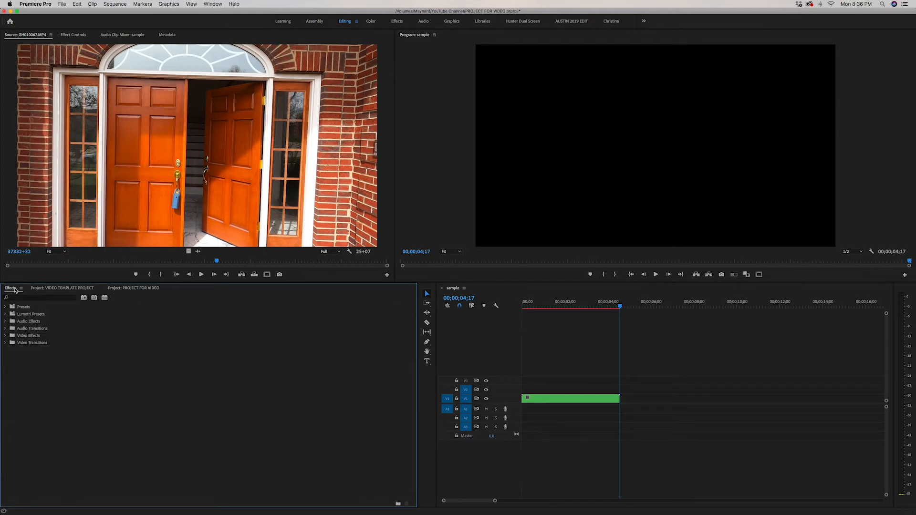
left_click(30, 297)
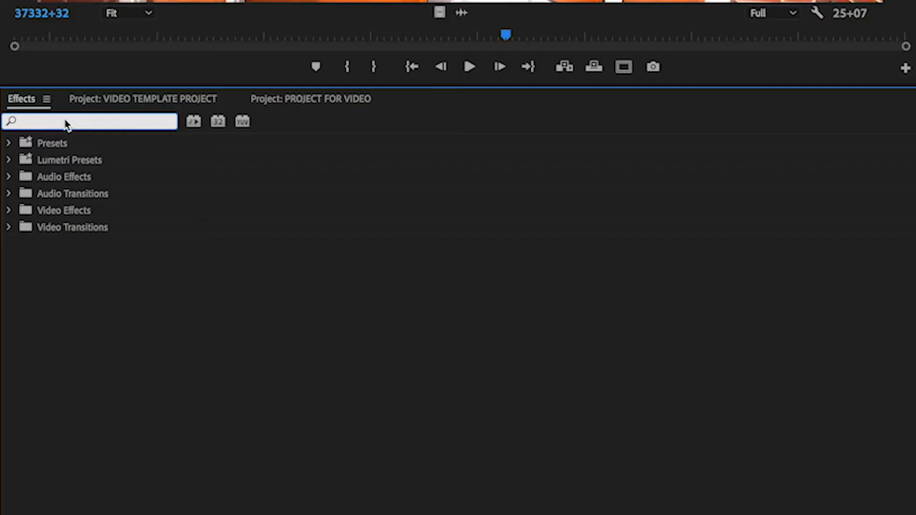
type("warpp")
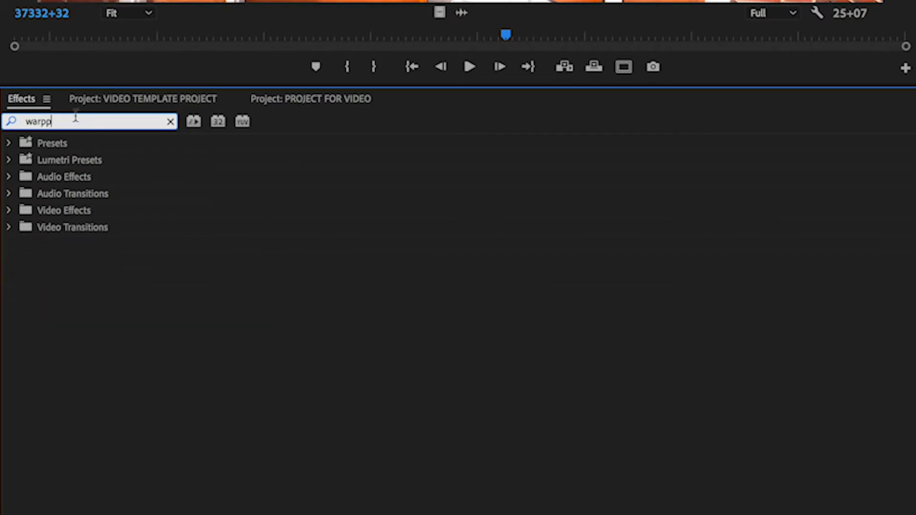
key("BackSpace")
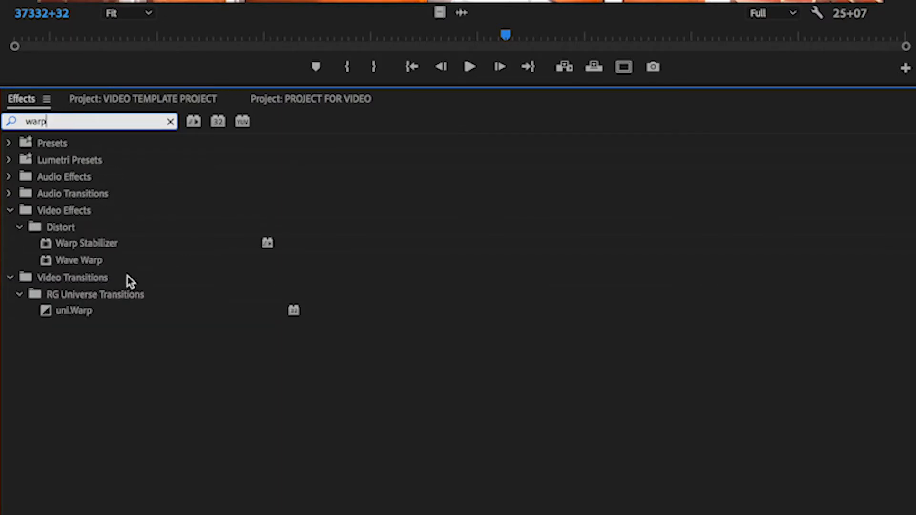
left_click_drag(100, 244, 564, 396)
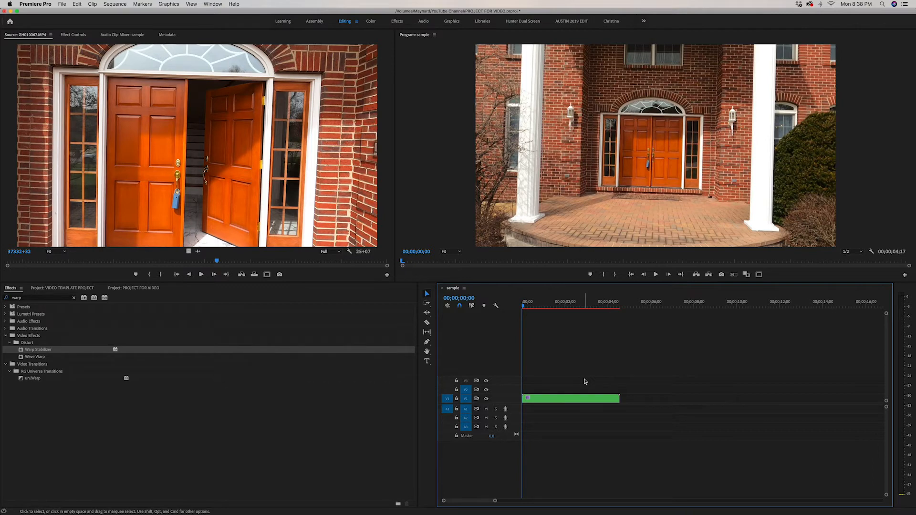
- Render the stabilized clip's In-to-Out range and play it back with the In and Out points cleared
key("Return")
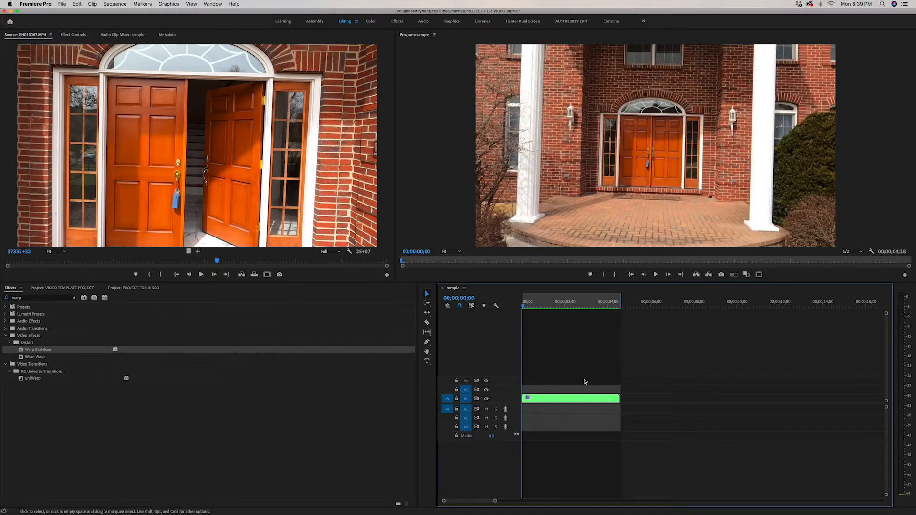
key("alt+x")
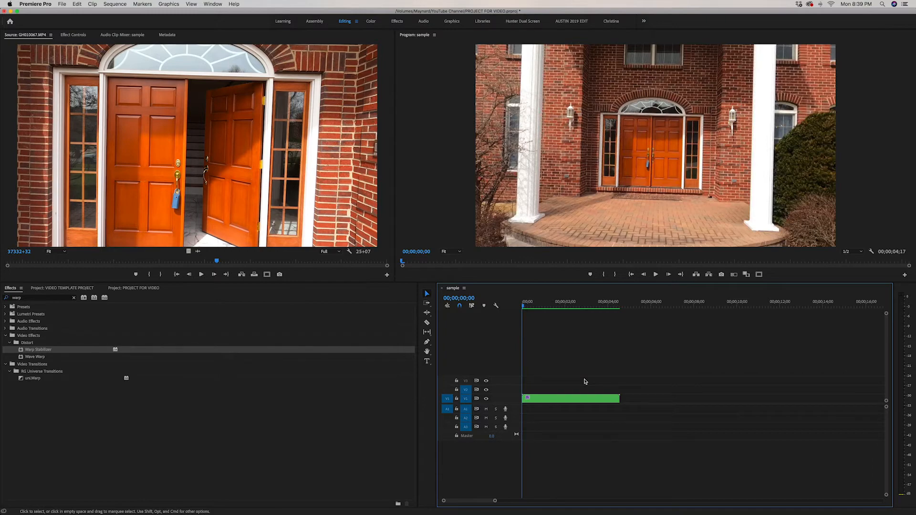
key("space")
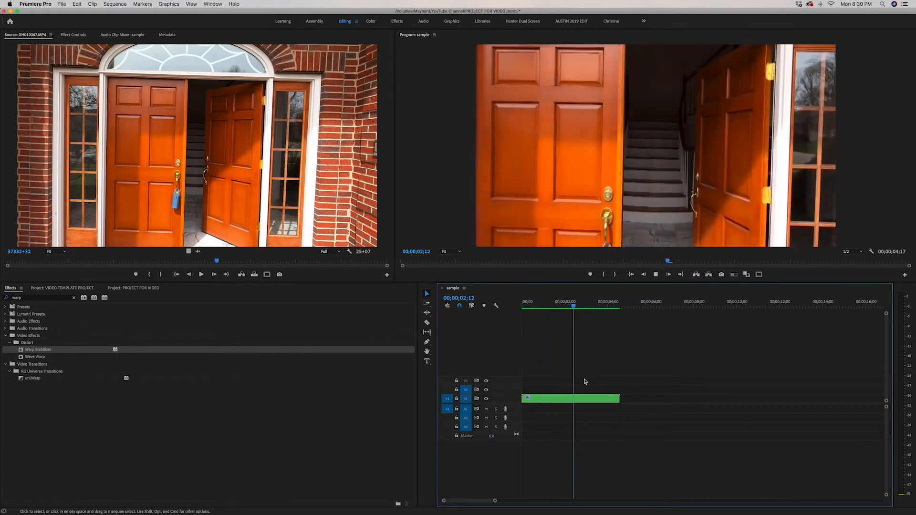
key("space")
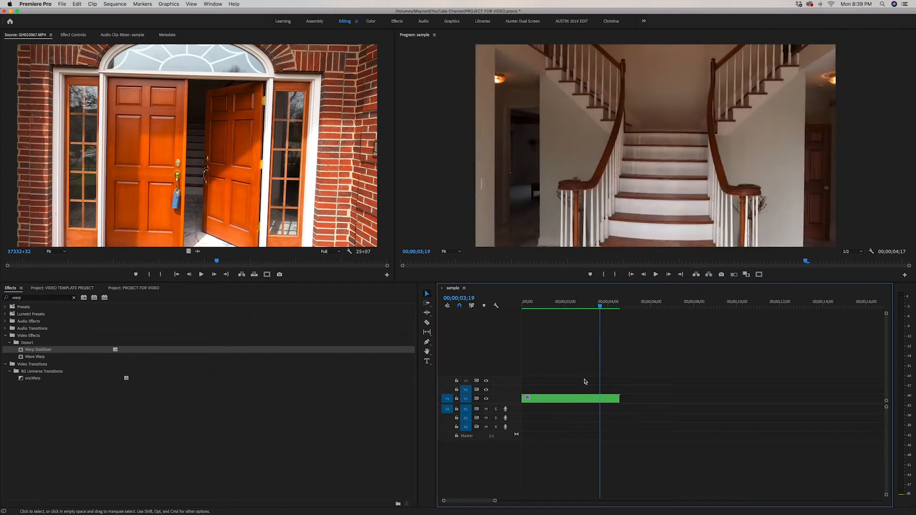
- Open GH010071.MP4 in the source monitor and skim through its footage for a usable section
key("End")
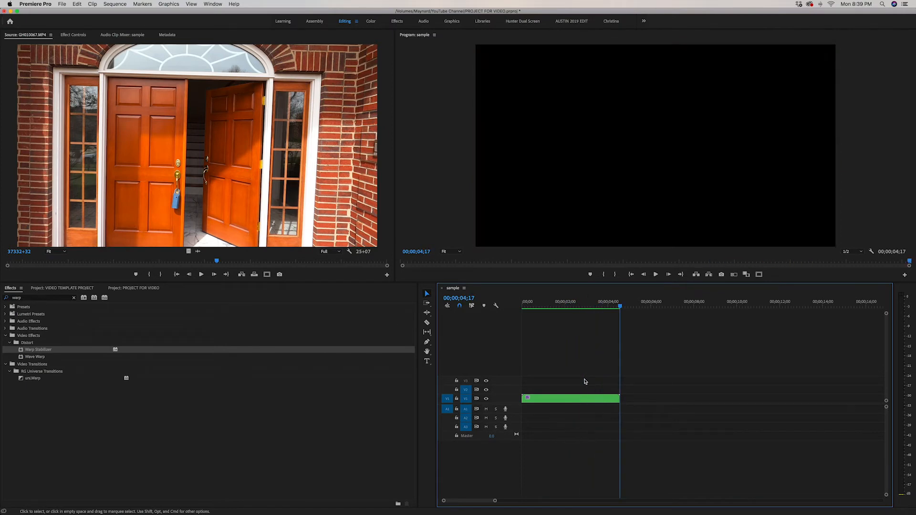
key("minus")
key("minus")
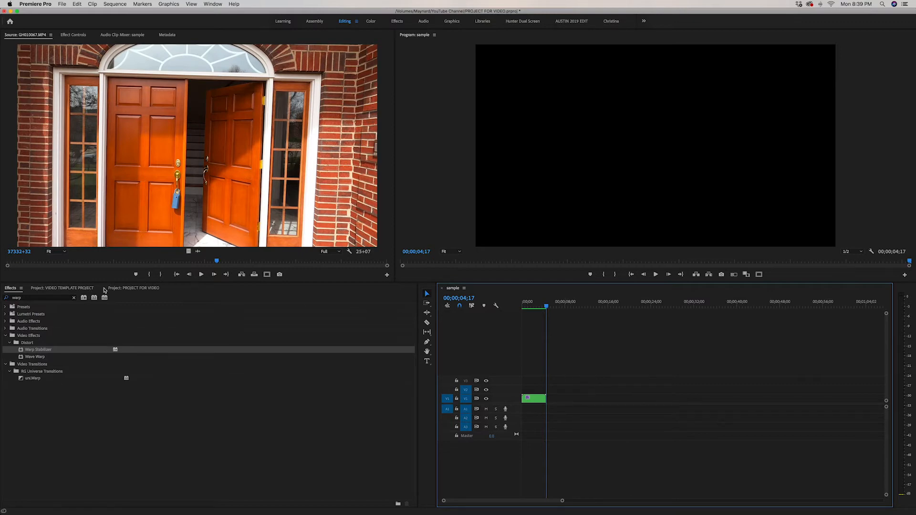
left_click(153, 288)
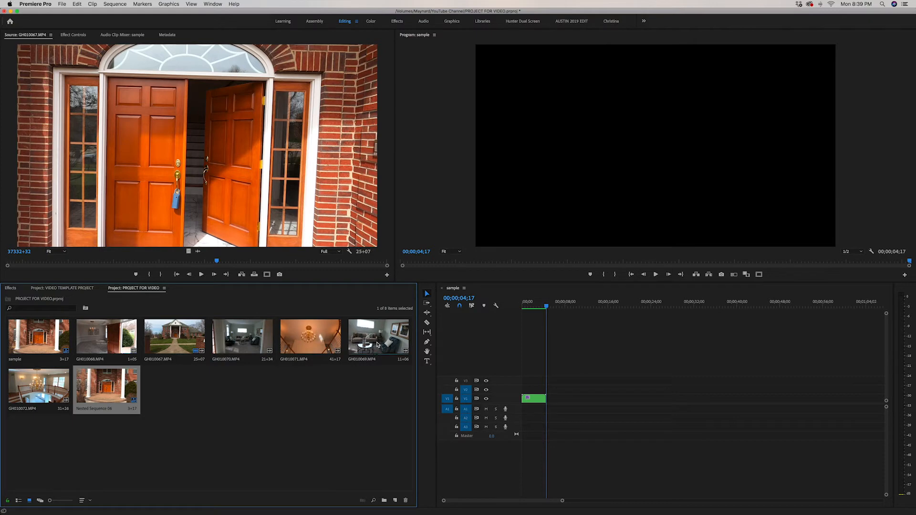
double_click(308, 334)
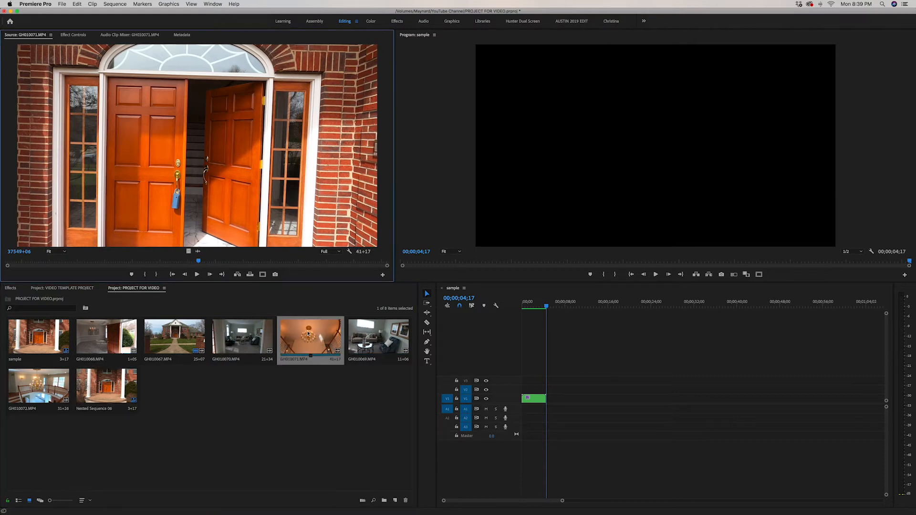
left_click_drag(61, 262, 160, 280)
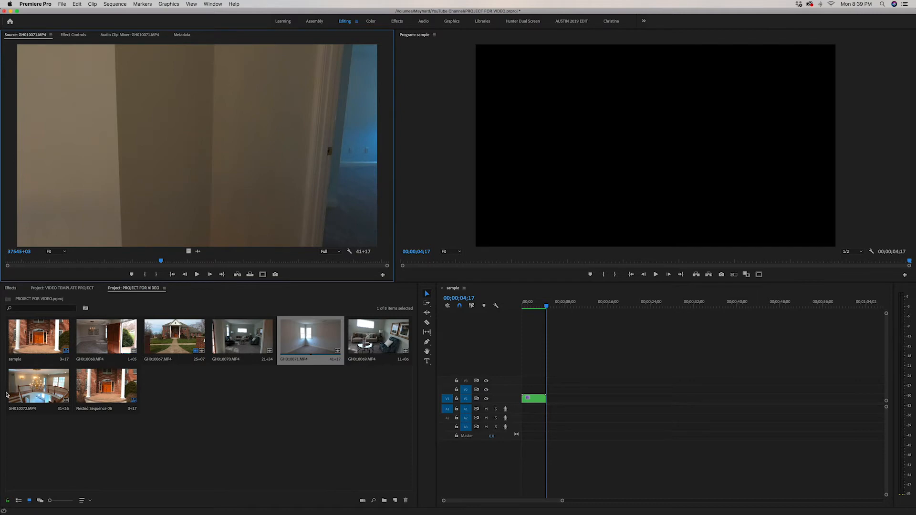
- Mark the chandelier section of GH010072.MP4 with In and Out points and overwrite it into the sequence at 00;00;04;17
left_click(40, 386)
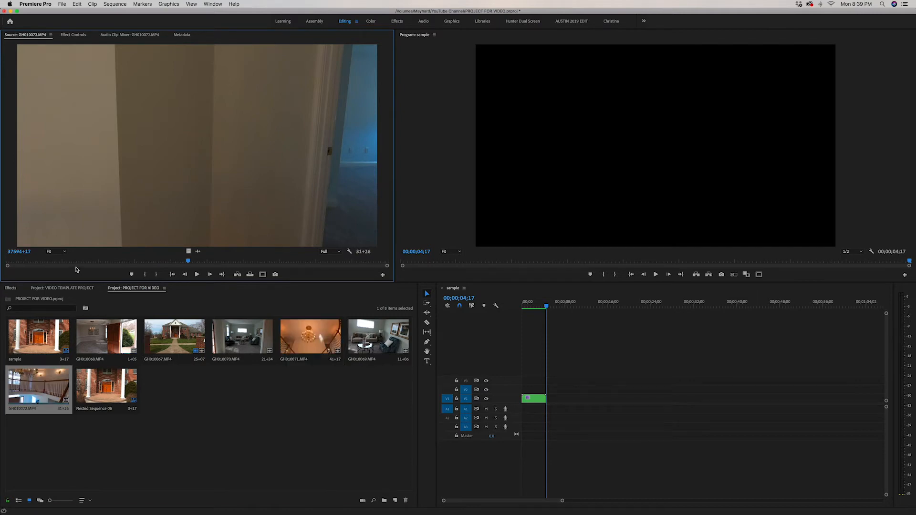
left_click_drag(74, 262, 156, 281)
left_click_drag(145, 276, 181, 282)
key("o")
left_click(472, 342)
key(".")
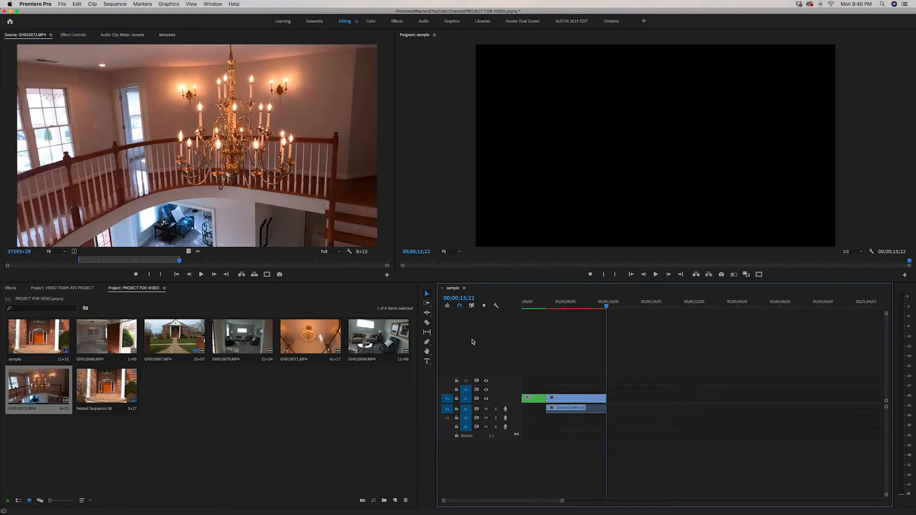
- Delete the audio of the chandelier clip in the timeline and play through its video
key("Up")
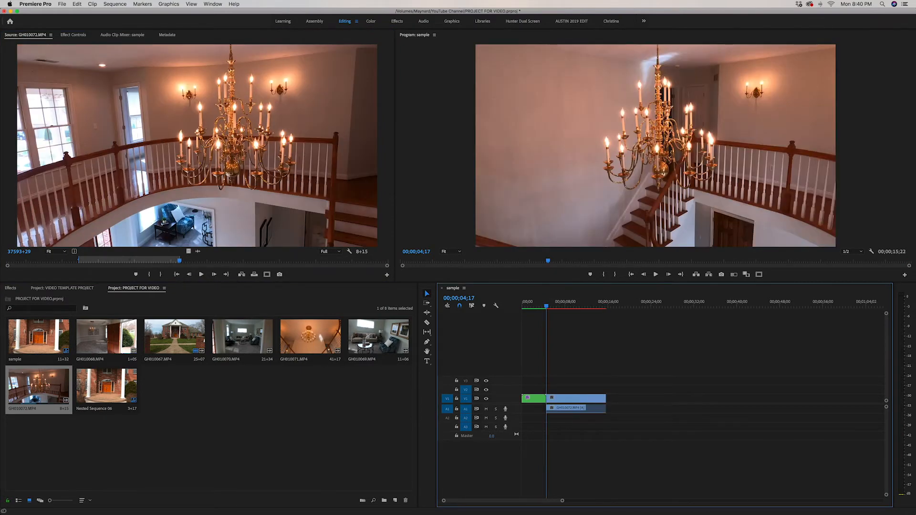
left_click(582, 409)
key("Delete")
key("space")
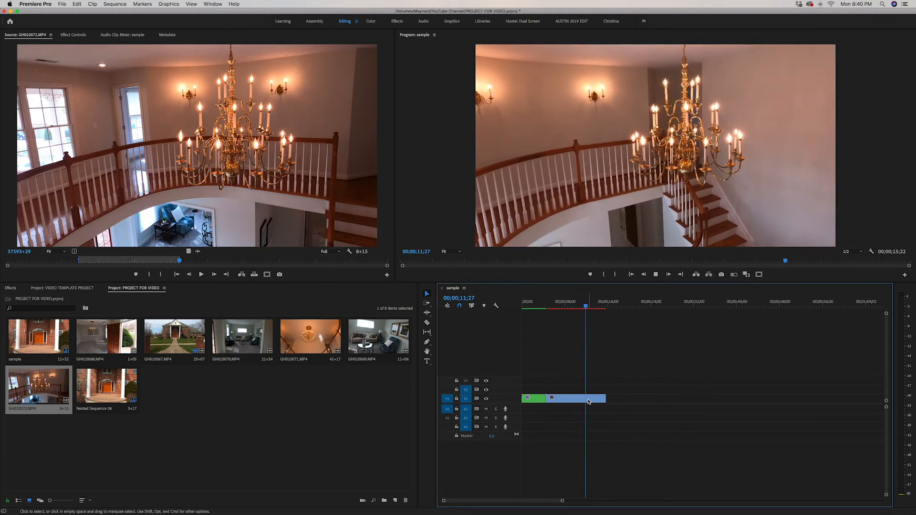
key("space")
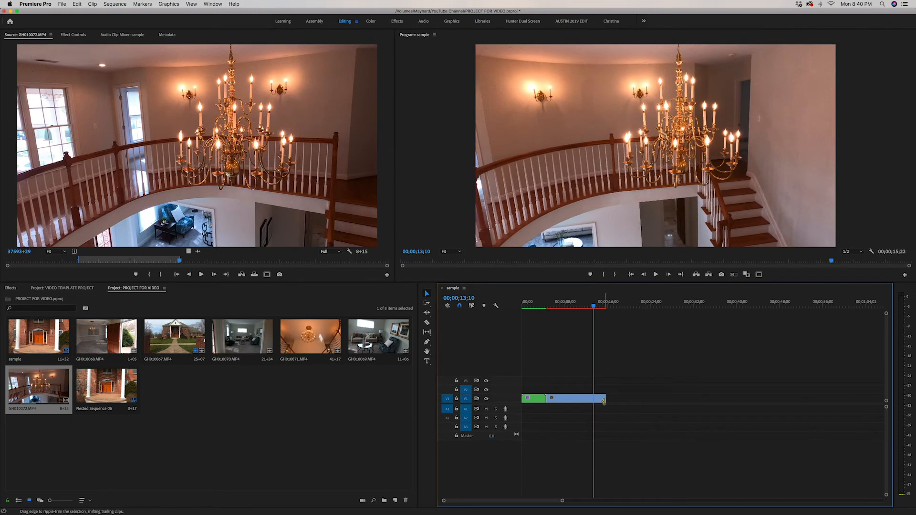
- Trim the end of the chandelier clip back to 00;00;13;10 and return to the clip's start
left_click_drag(605, 401, 592, 402)
key("Up")
- Reverse the chandelier clip by setting its speed to -100%, and preview the reversed motion from its start
left_click(572, 400)
right_click(572, 400)
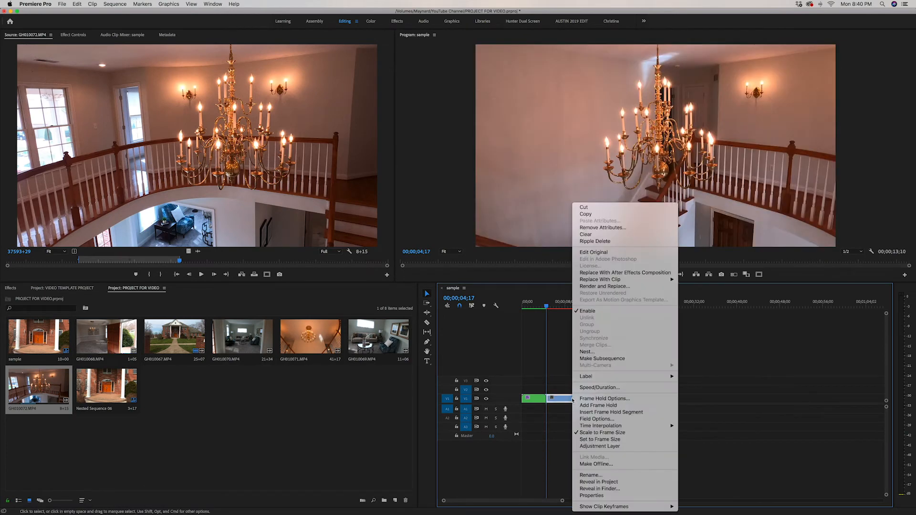
left_click(597, 388)
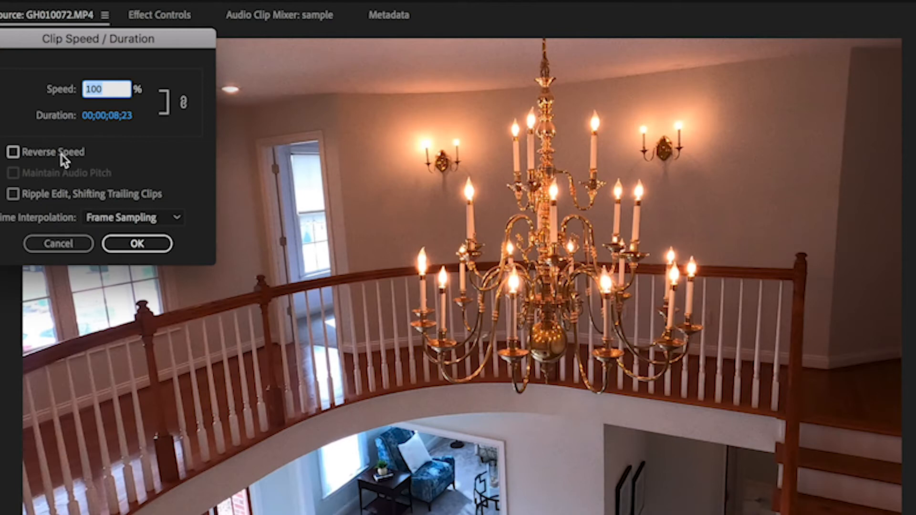
type("d")
key("BackSpace")
type("-100")
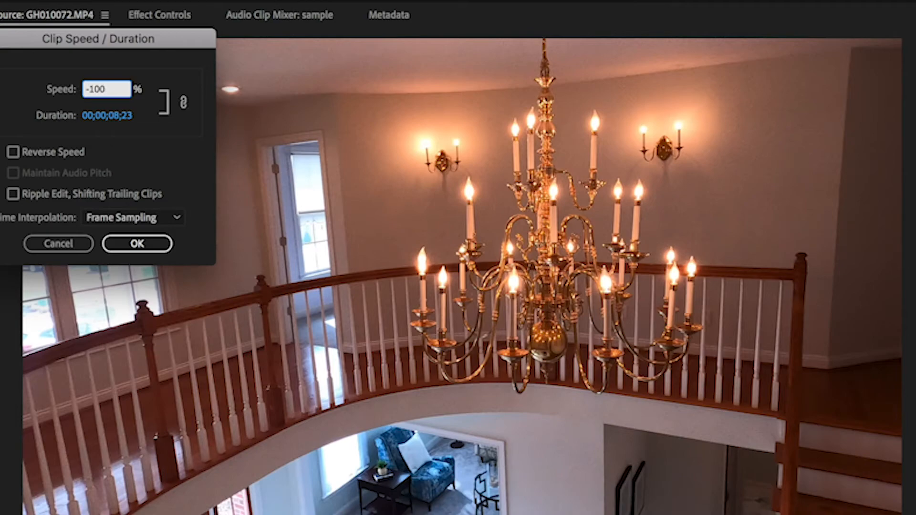
key("Return")
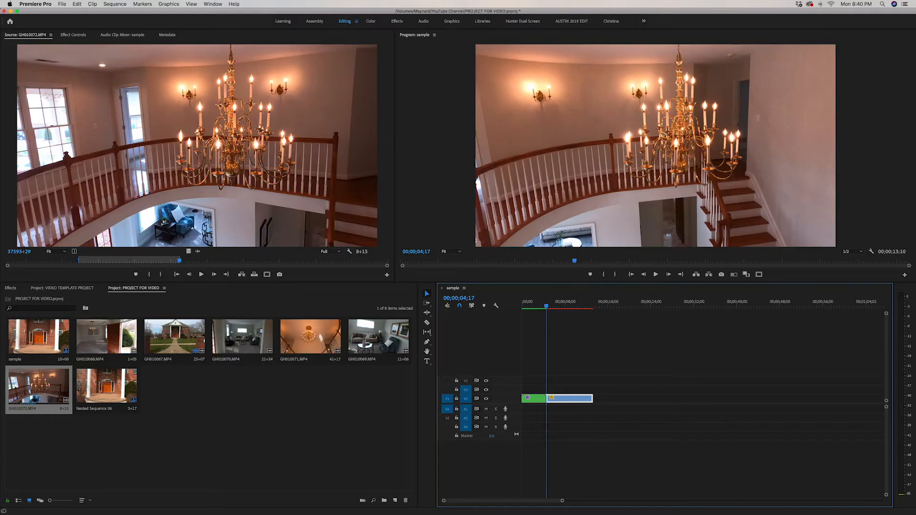
key("space")
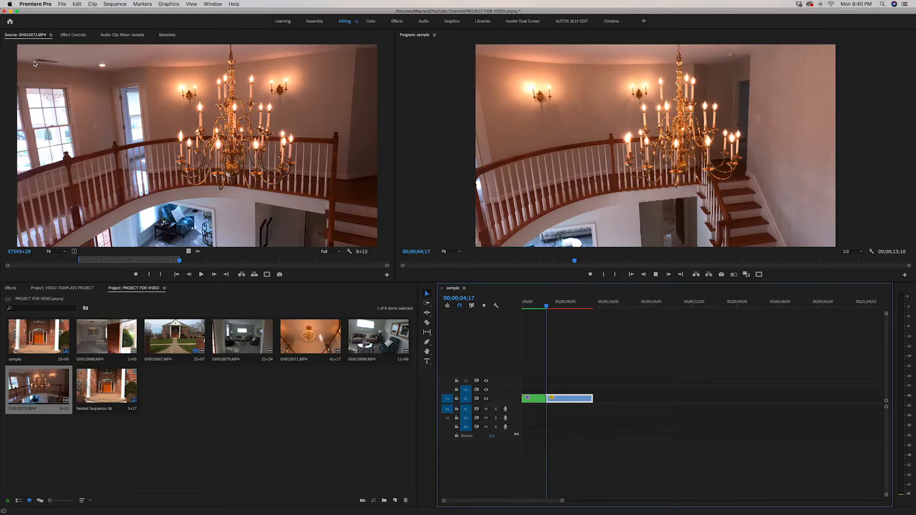
key("space")
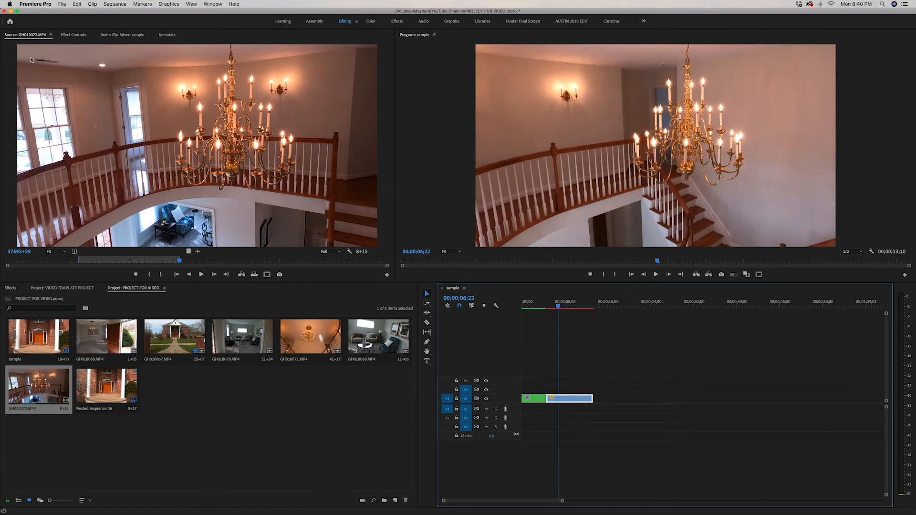
key("Up")
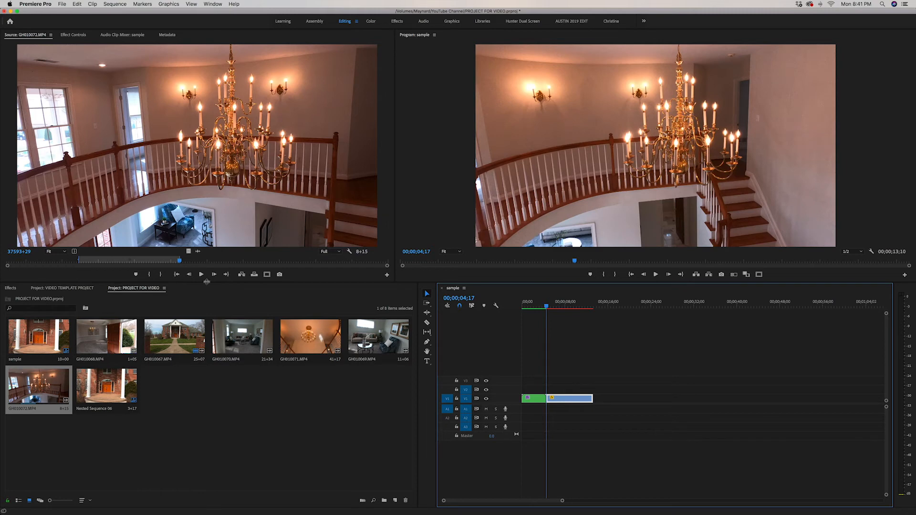
- Nest the reversed chandelier clip and apply the Warp Stabilizer effect to the nested clip
left_click(12, 288)
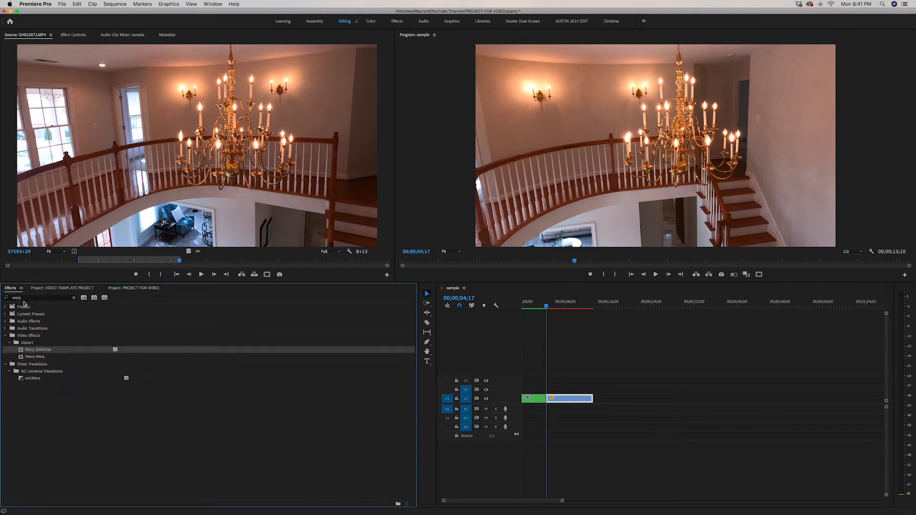
left_click_drag(40, 352, 575, 403)
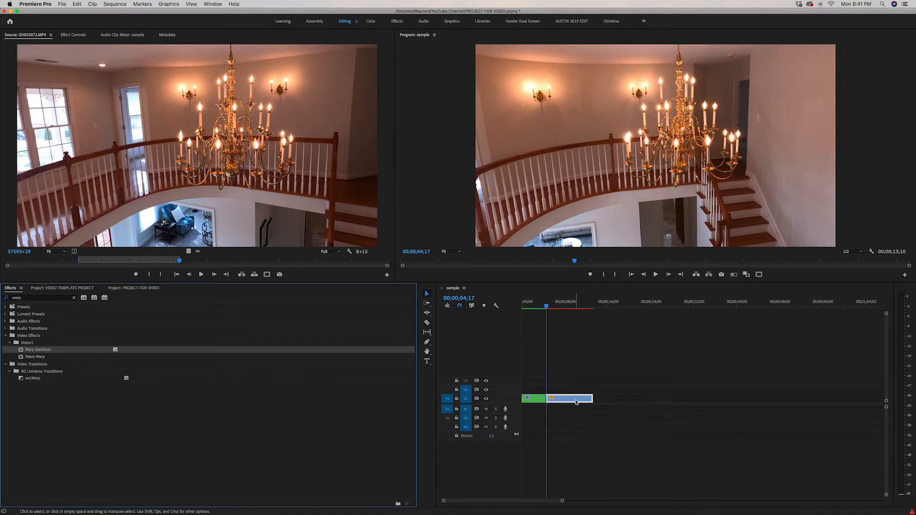
right_click(576, 402)
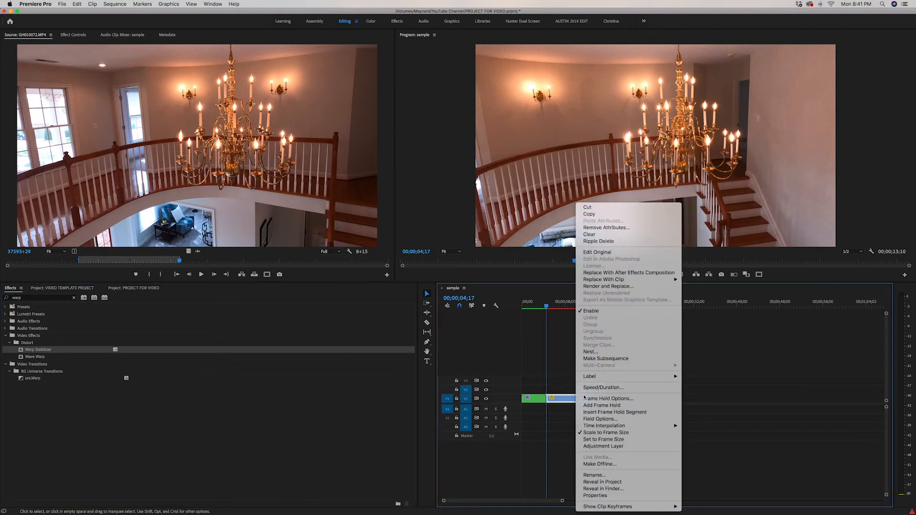
left_click(613, 353)
key("Return")
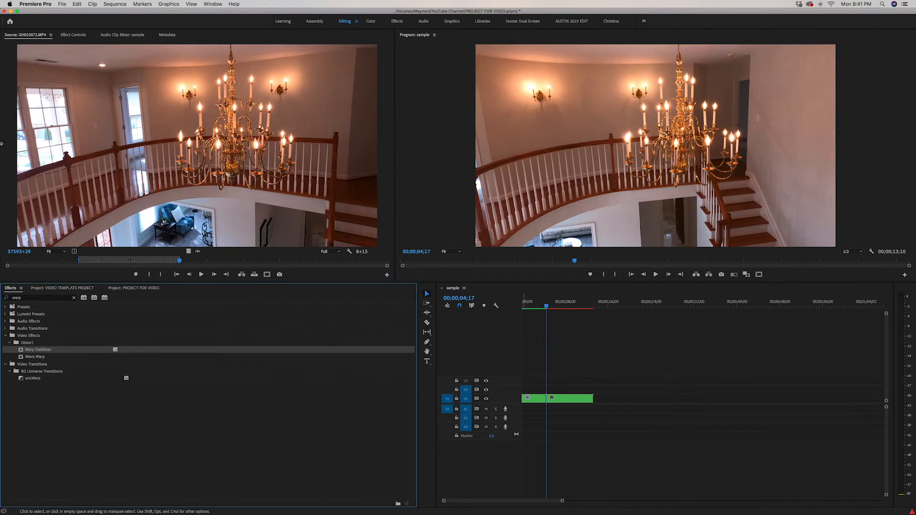
left_click_drag(47, 352, 564, 397)
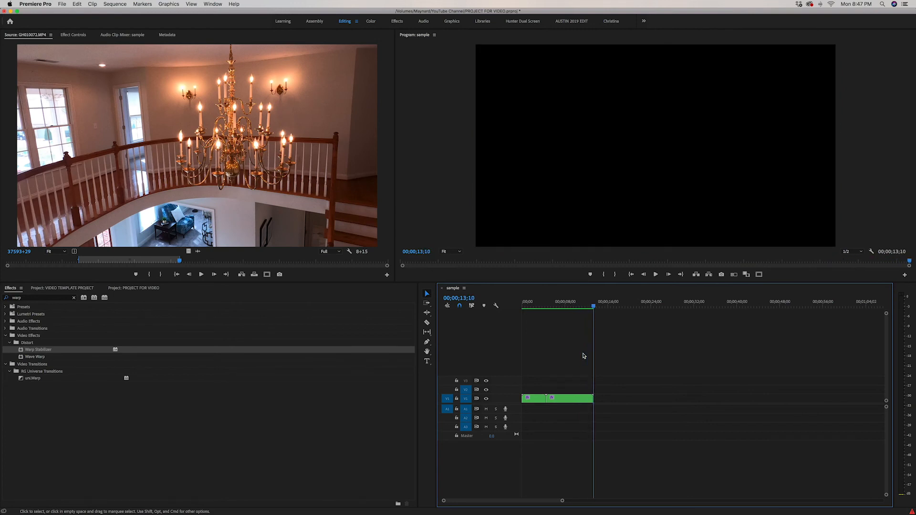
- Open the nested chandelier sequence, extend its clip's end to 00;00;14;07, and return to the sample sequence
key("Up")
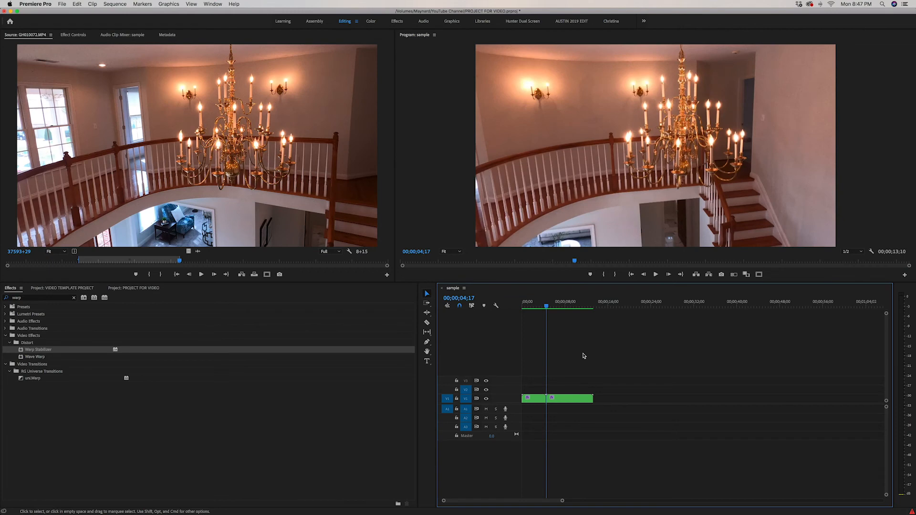
left_click(573, 401)
double_click(573, 401)
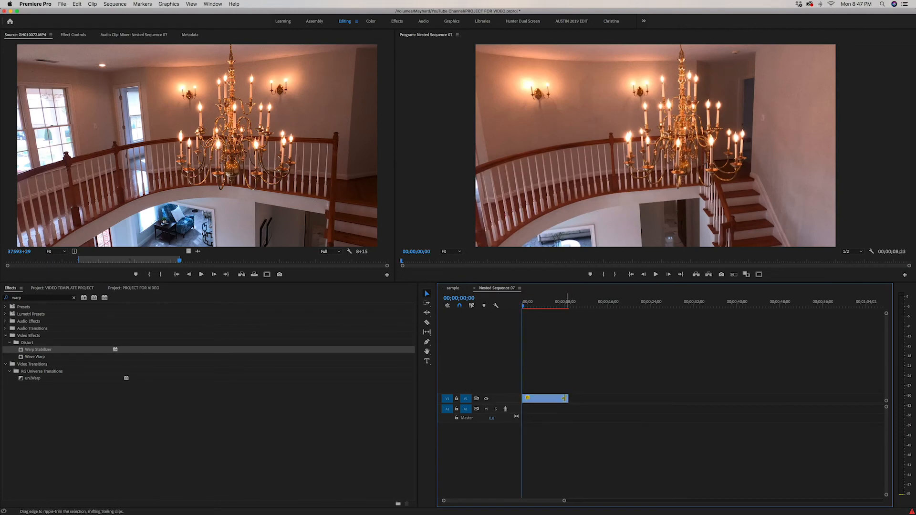
left_click(555, 402)
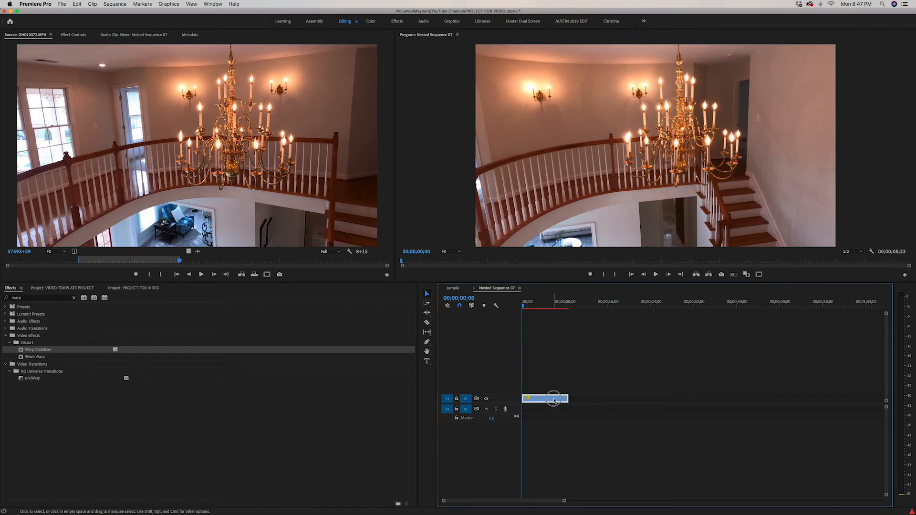
left_click_drag(567, 398, 597, 398)
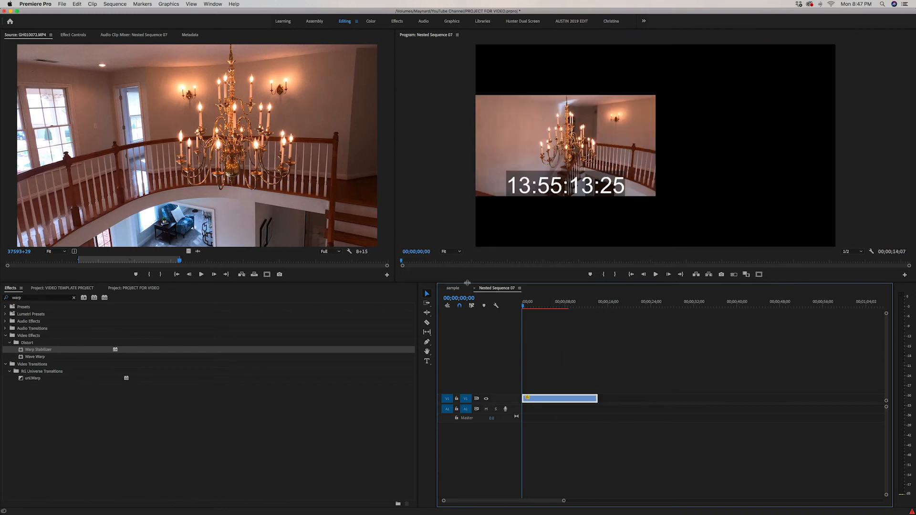
left_click(454, 288)
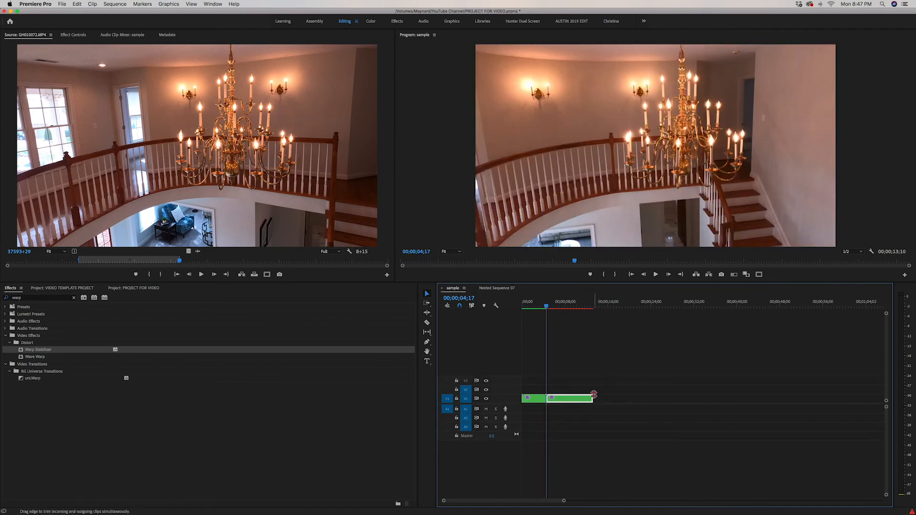
- Try extending the nested chandelier clip's end in the sample sequence to 00;00;15;26, and undo the extension
left_click_drag(594, 398, 607, 398)
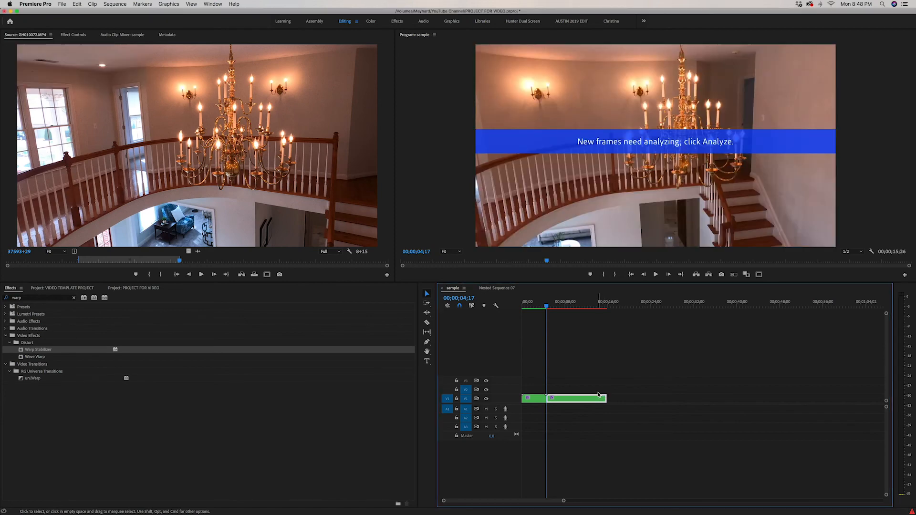
key("super+z")
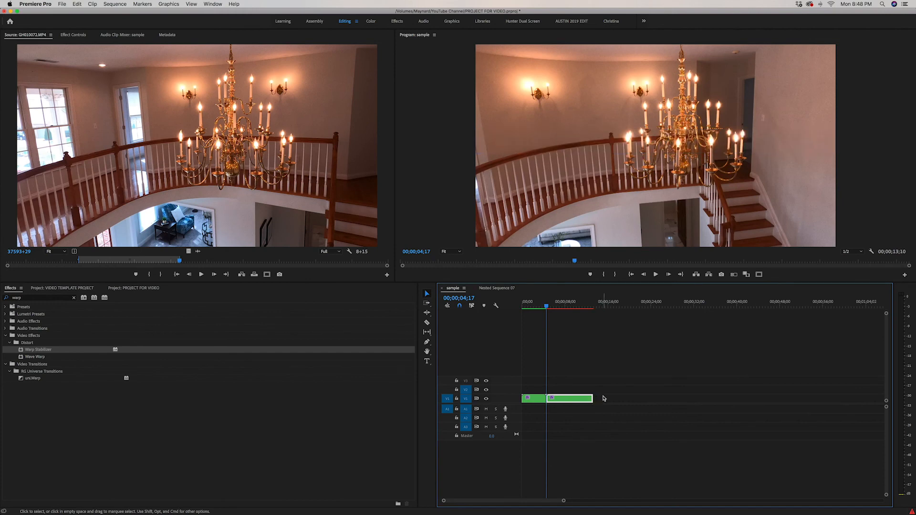